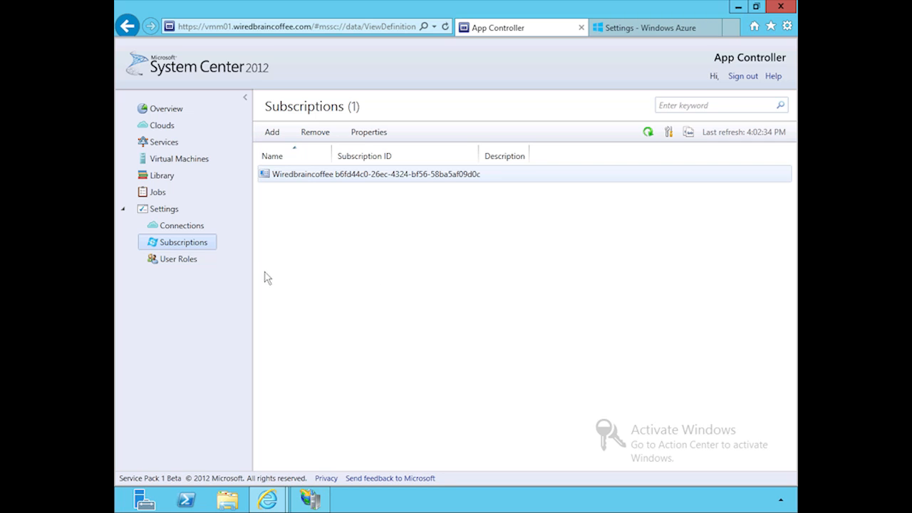
Check the actions offered for the WEPC cloud and start a new deployment on the Wiredbraincoffee public cloud.
left_click(168, 129)
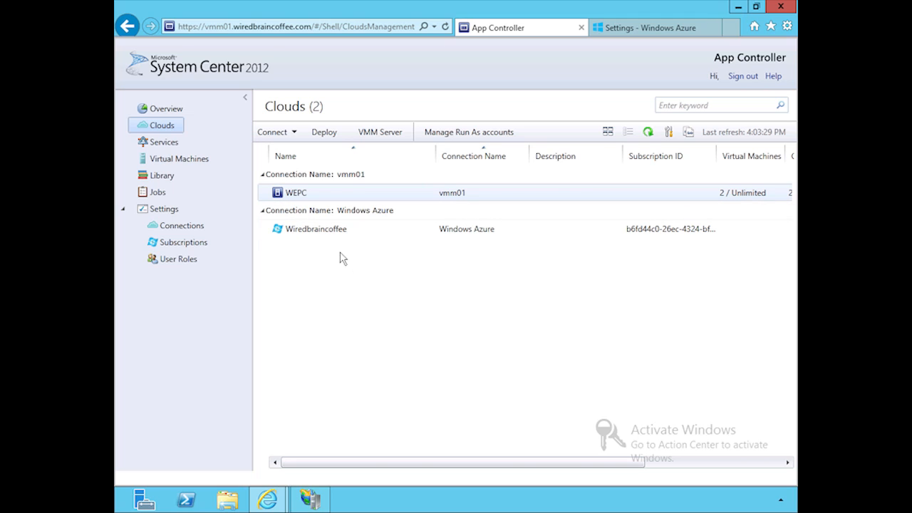
right_click(307, 198)
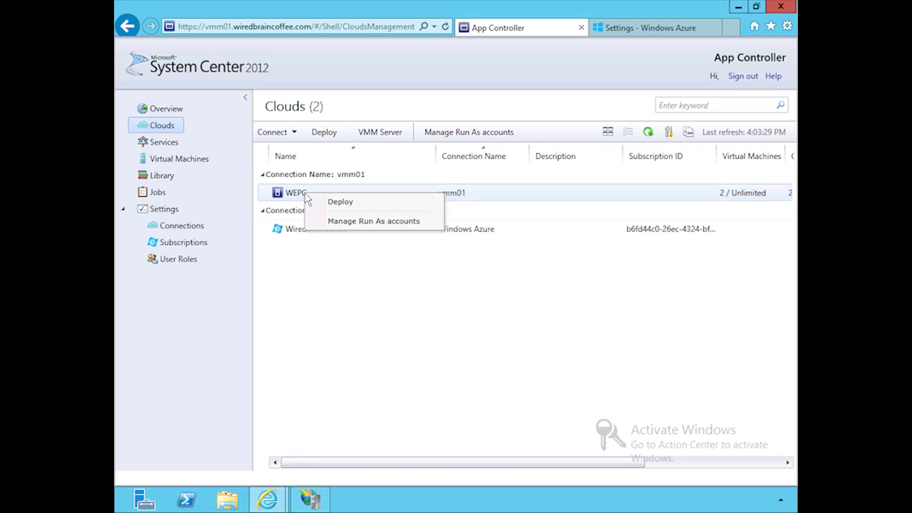
left_click(329, 268)
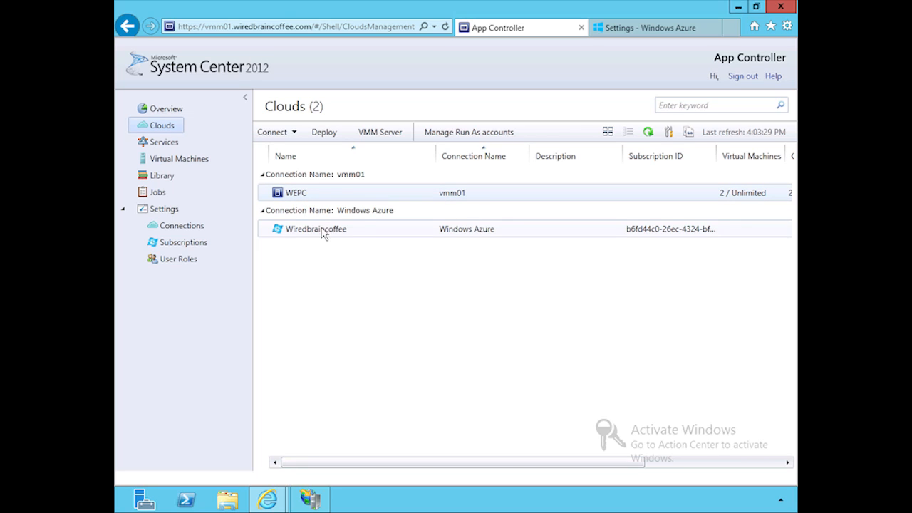
right_click(323, 236)
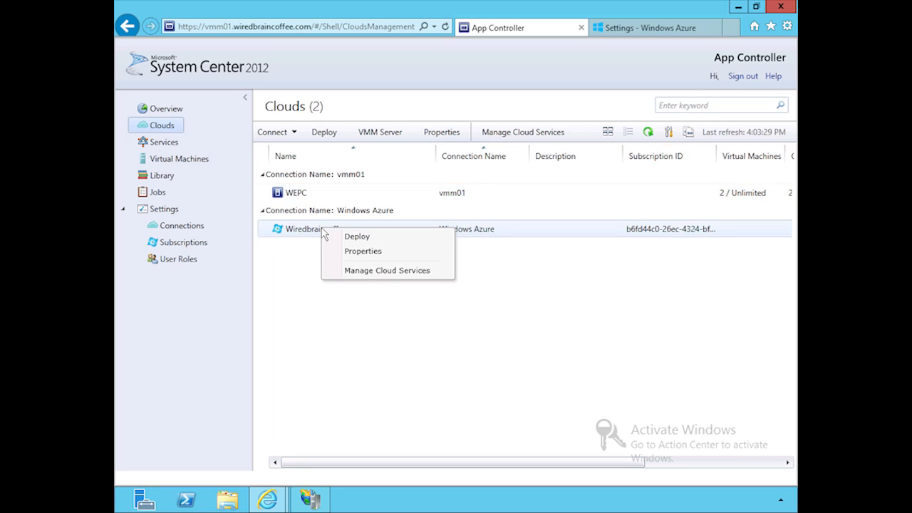
left_click(356, 238)
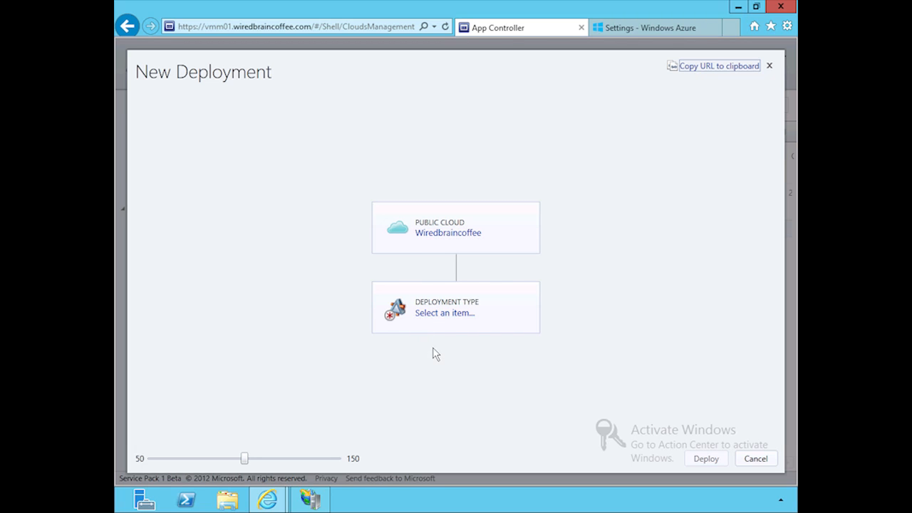
Set the deployment type to the Windows Server 2012, October 2012 image from the Wiredbraincoffee images.
left_click(447, 314)
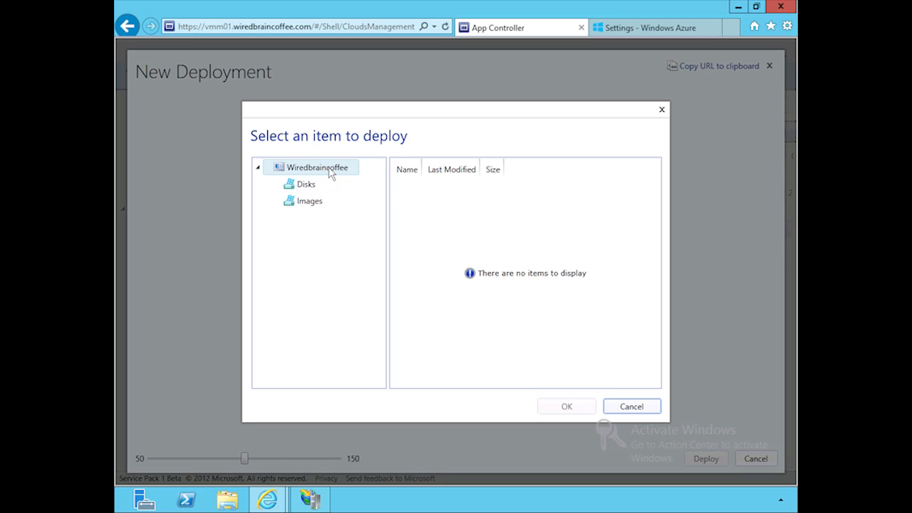
left_click(306, 186)
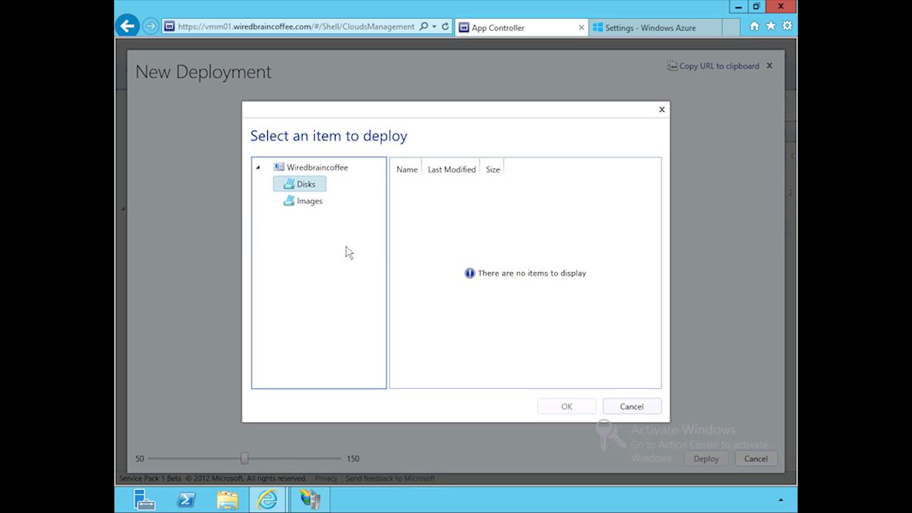
left_click(299, 205)
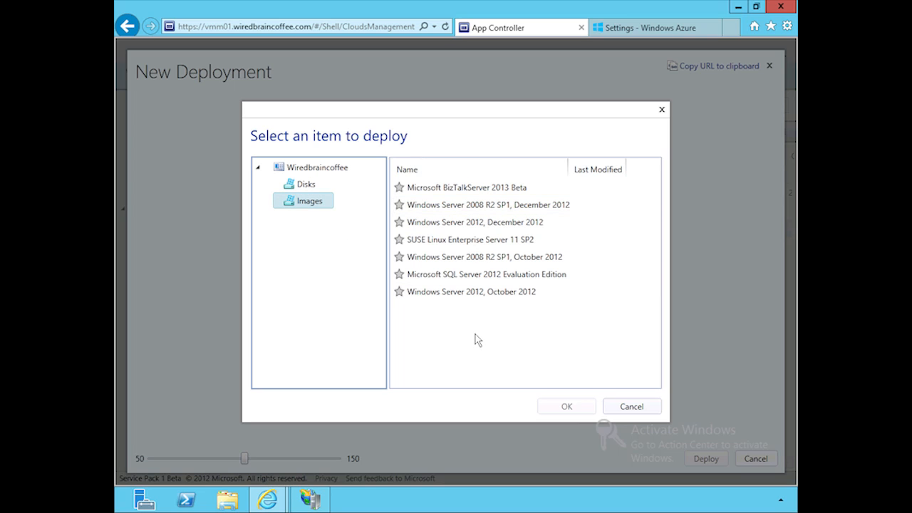
left_click(469, 294)
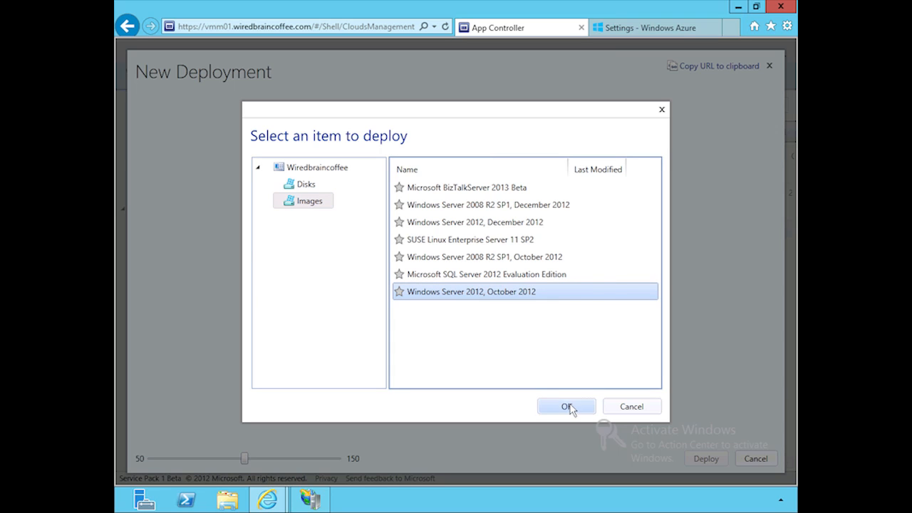
left_click(568, 408)
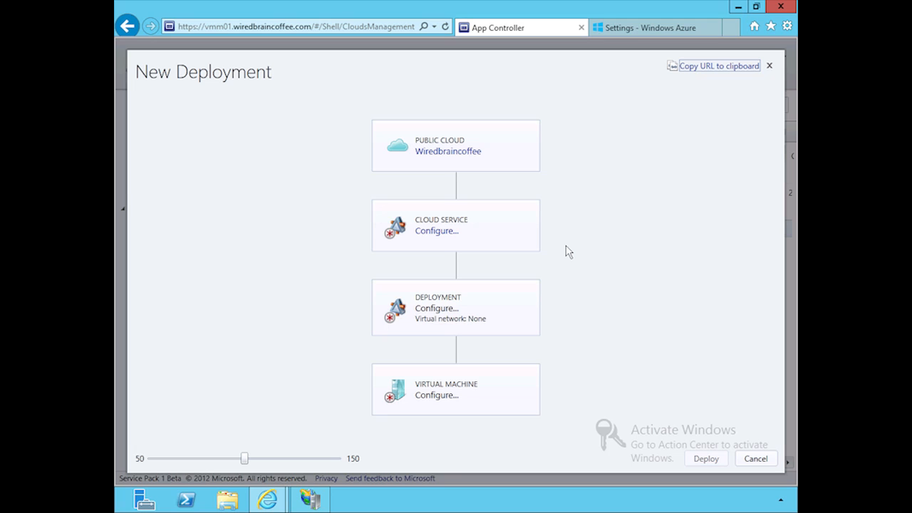
Examine the options offered for the Deployment and Virtual Machine items in the deployment diagram.
left_click(449, 322)
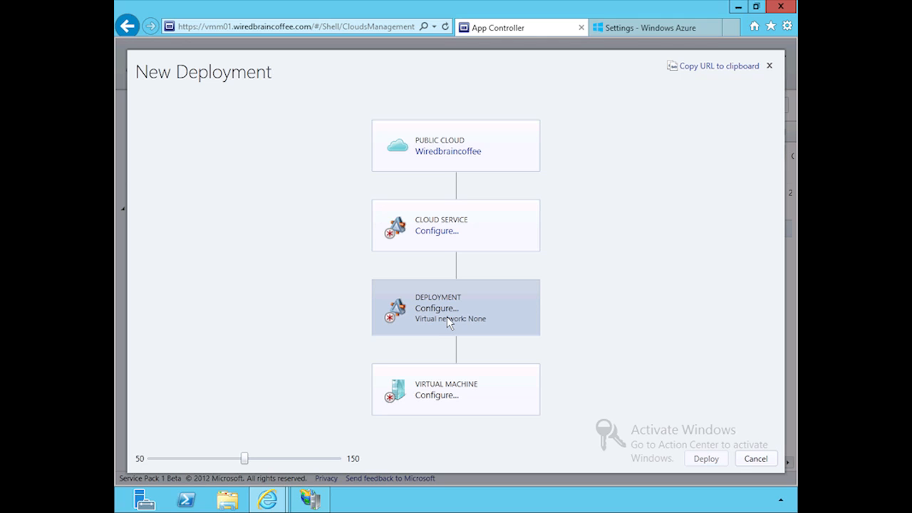
right_click(446, 317)
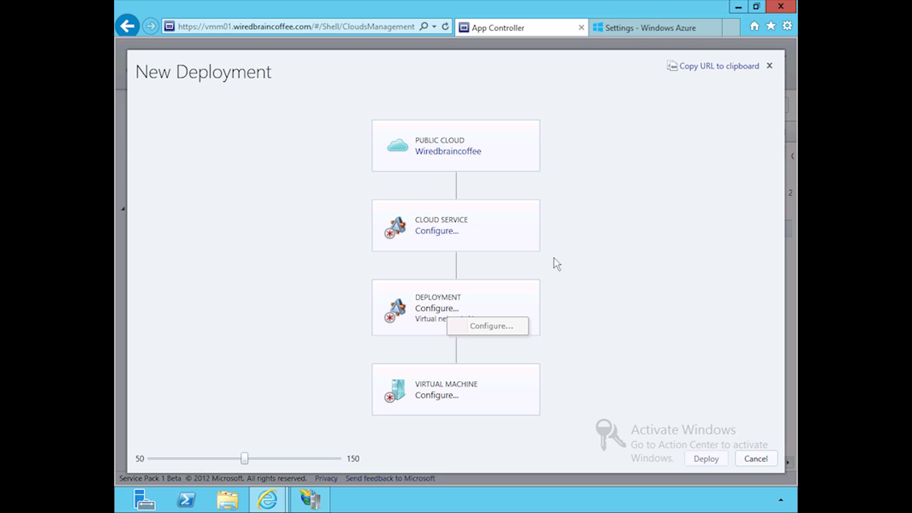
left_click(598, 287)
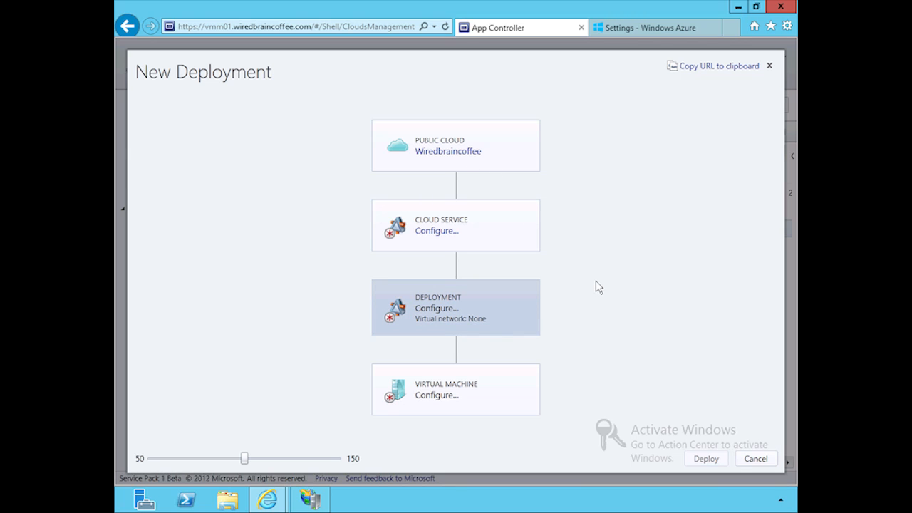
left_click(444, 392)
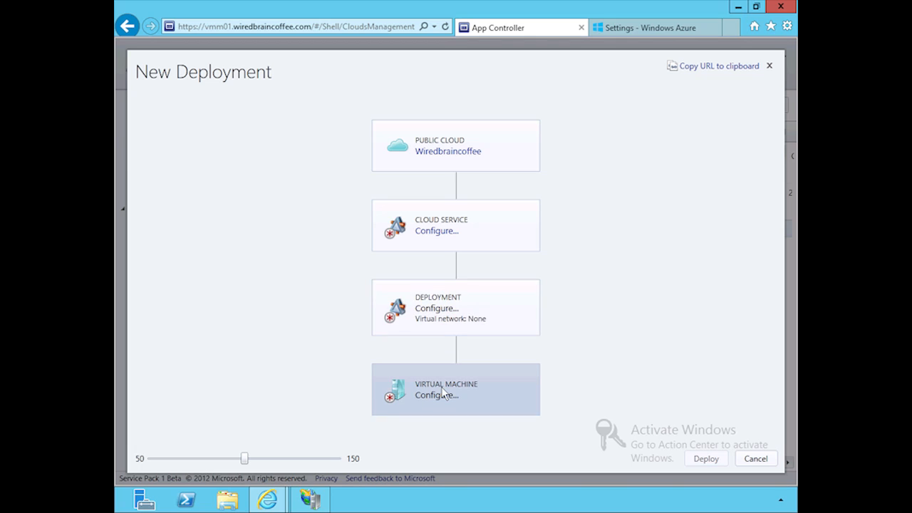
right_click(436, 400)
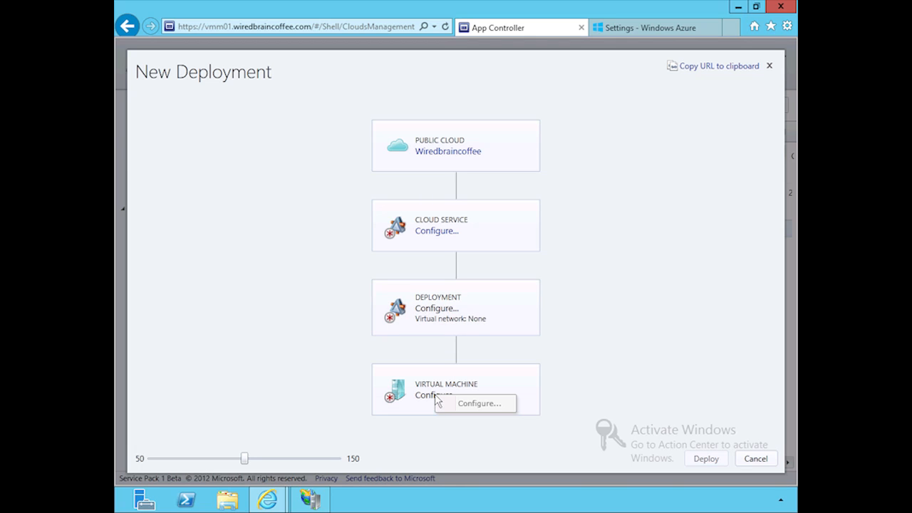
left_click(604, 322)
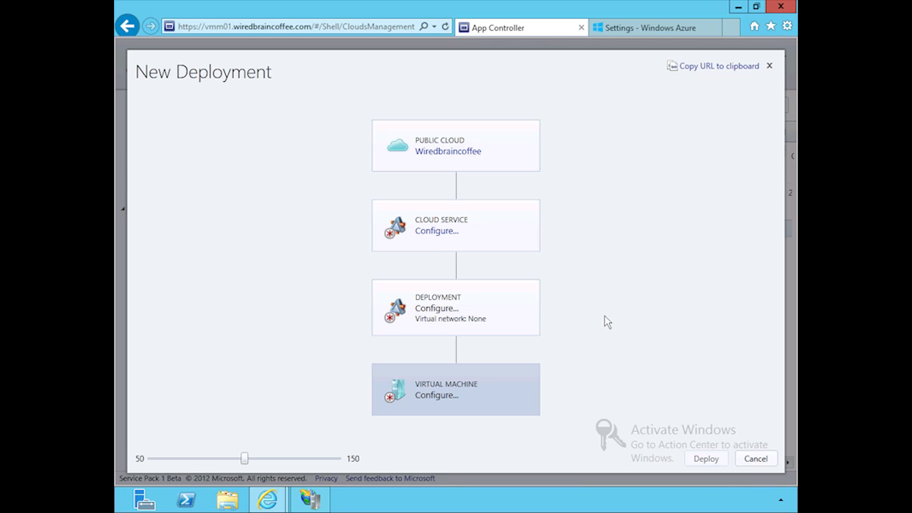
Review the details and location settings for creating a cloud service, and cancel the new deployment.
left_click(447, 230)
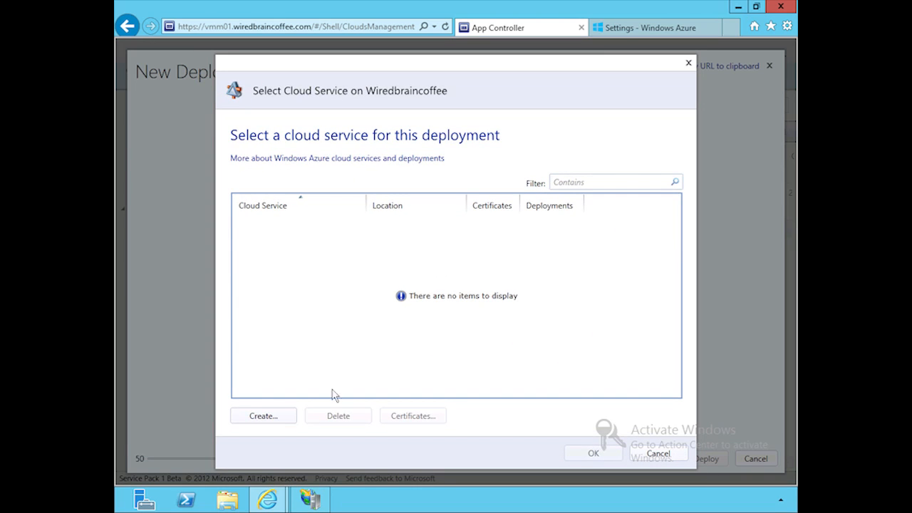
left_click(270, 415)
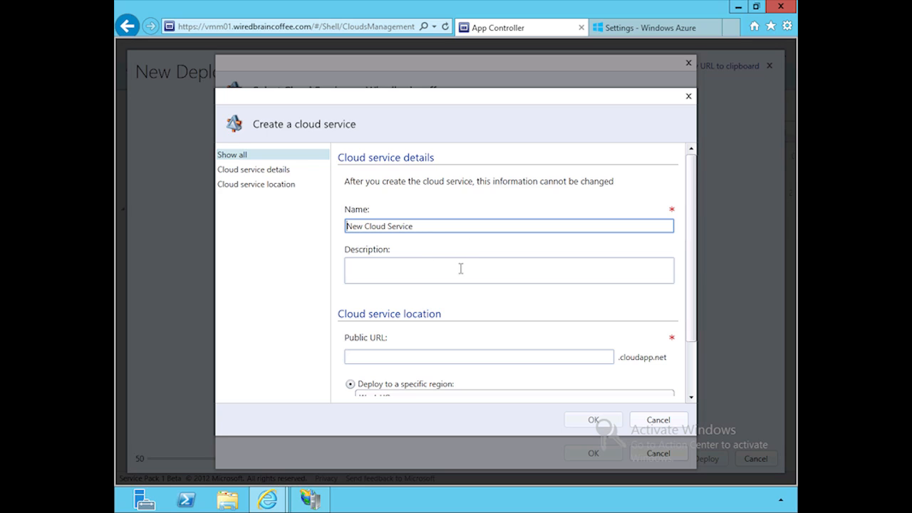
scroll(523, 321, "down", 1)
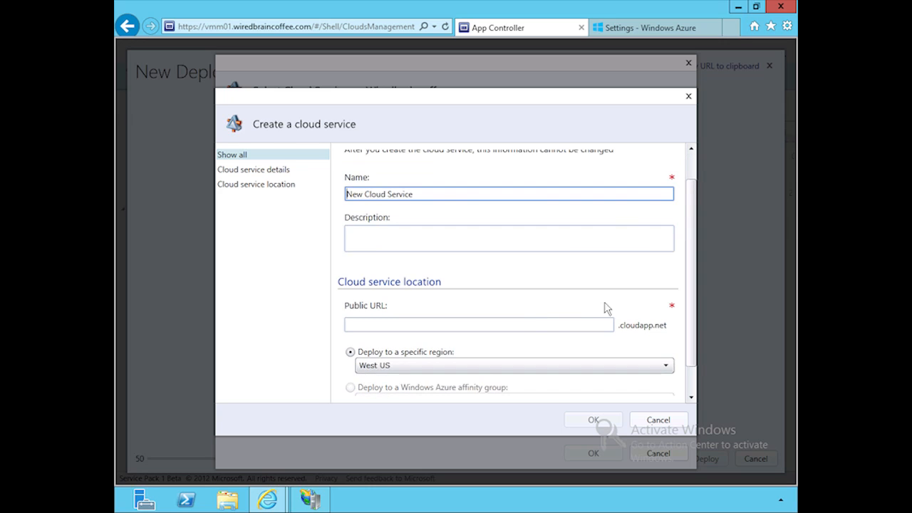
left_click(250, 170)
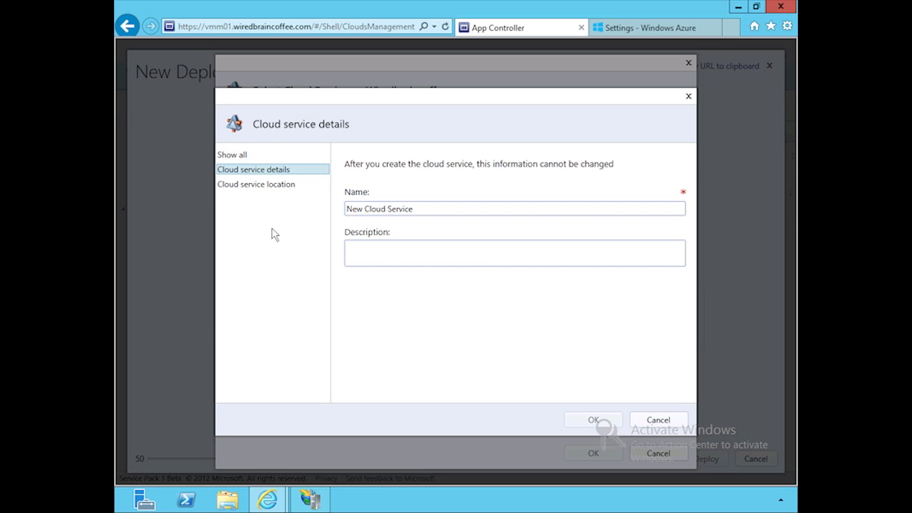
left_click(263, 190)
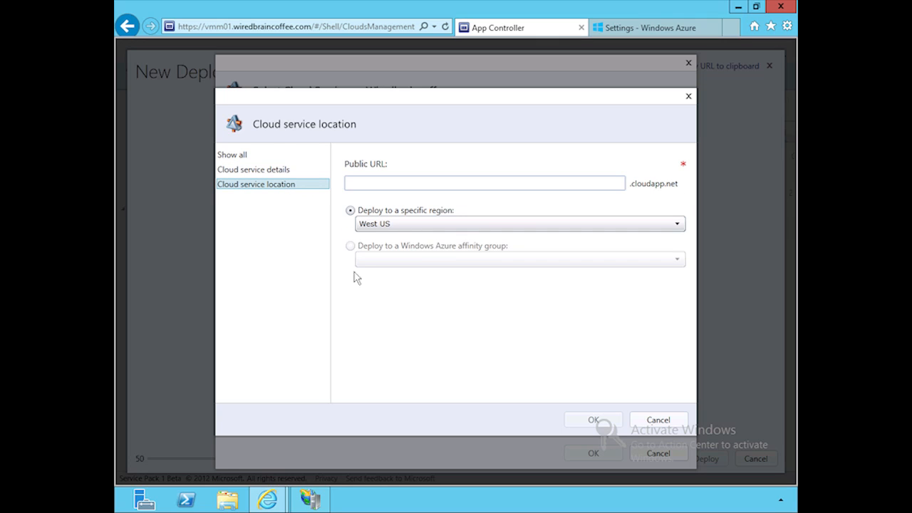
left_click(655, 420)
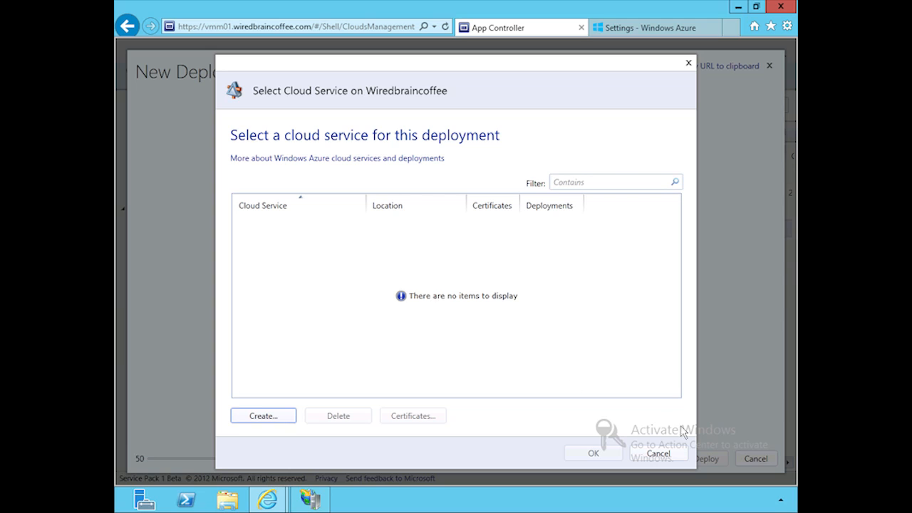
left_click(689, 64)
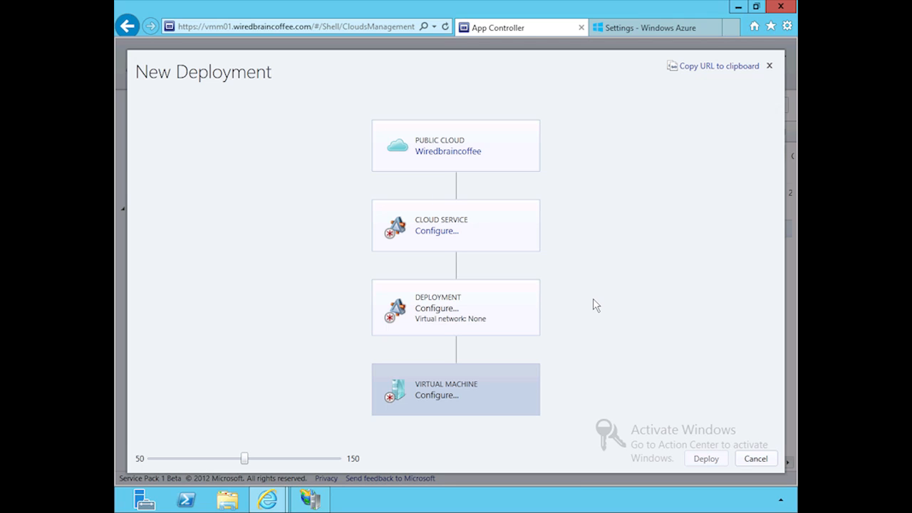
left_click(756, 458)
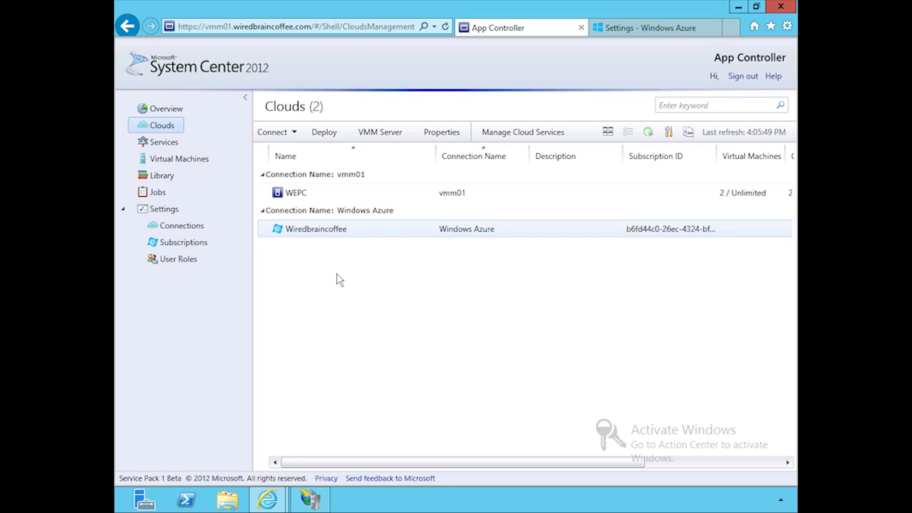
Browse the library's vmm01 templates, the WEPC cloud contents and the Windows Azure subscriptions.
left_click(163, 175)
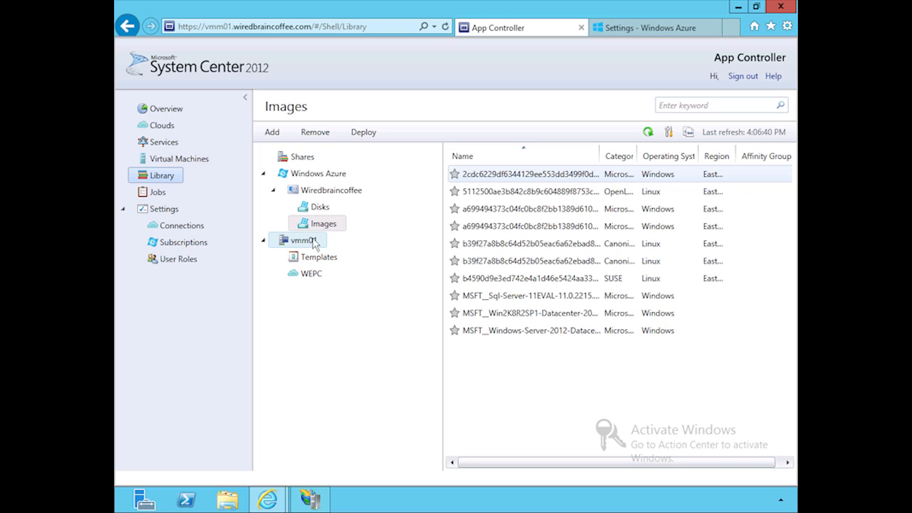
left_click(330, 262)
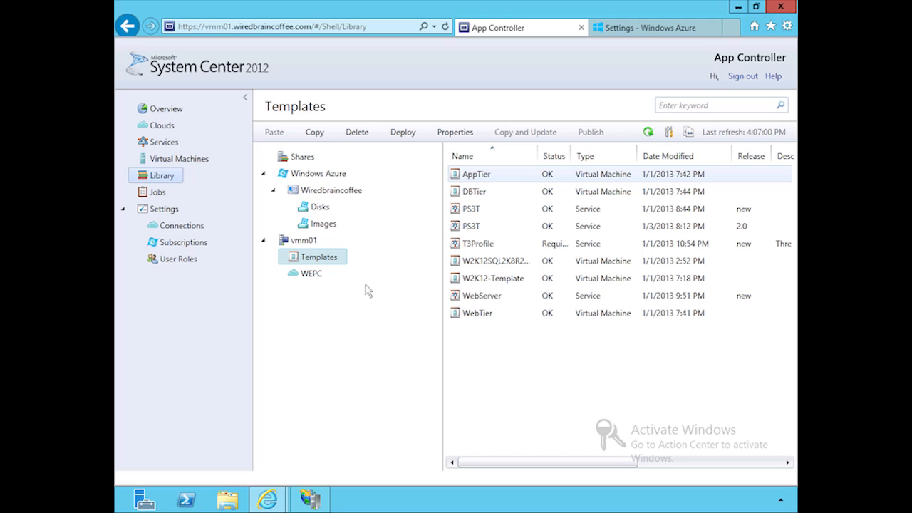
left_click(311, 278)
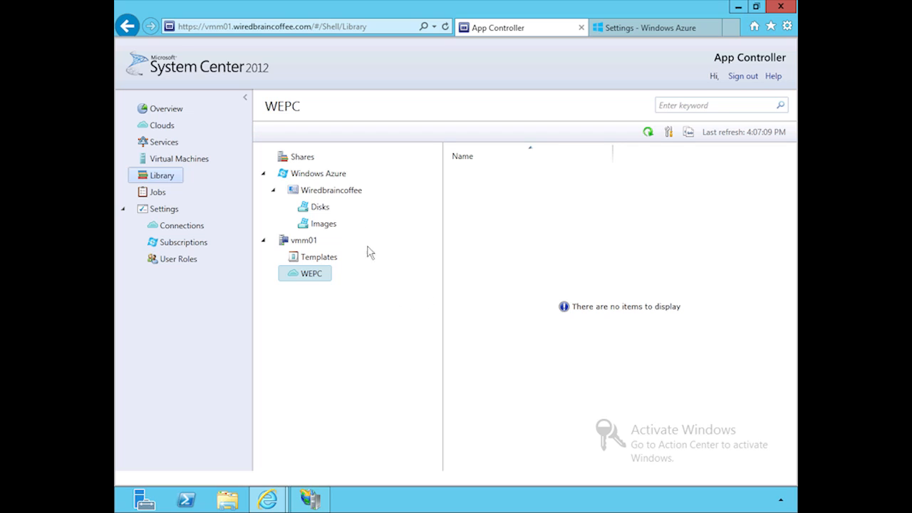
left_click(342, 176)
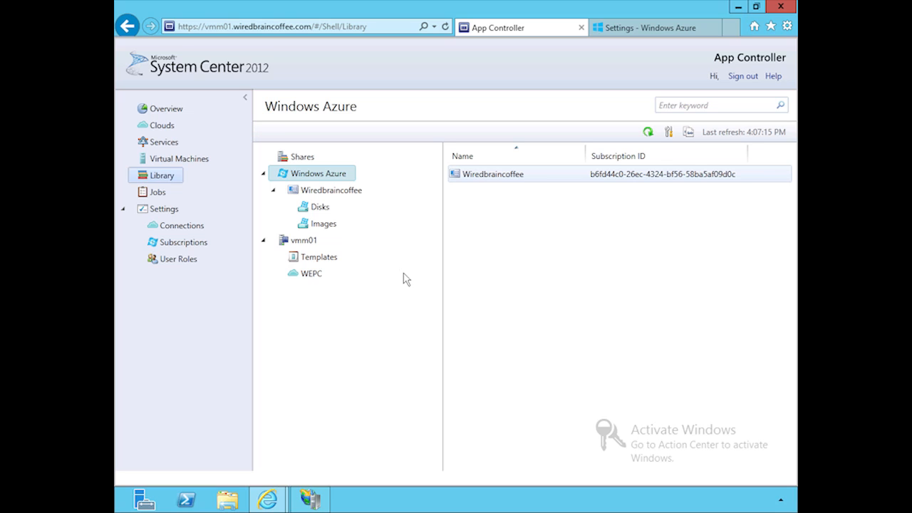
Start a new storage account under the Wiredbraincoffee Windows Azure subscription and name it wiredbraincoffee012013.
left_click(347, 191)
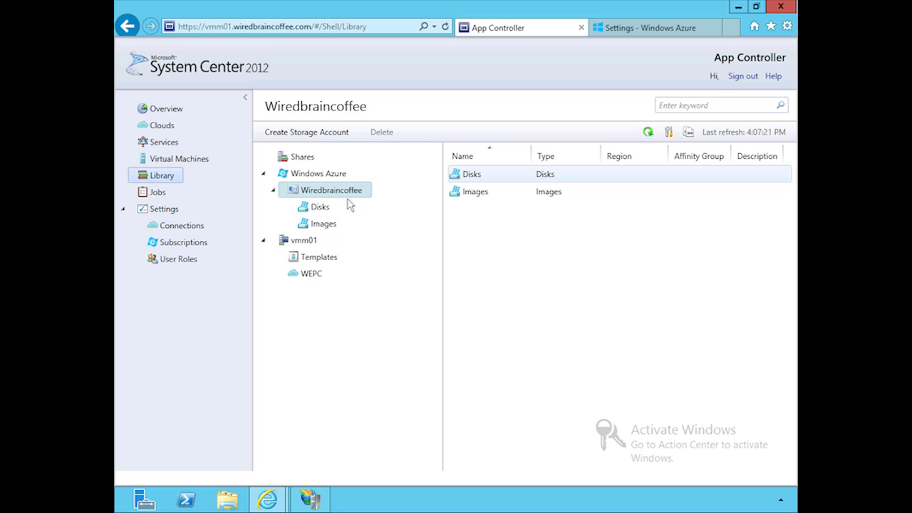
left_click(290, 133)
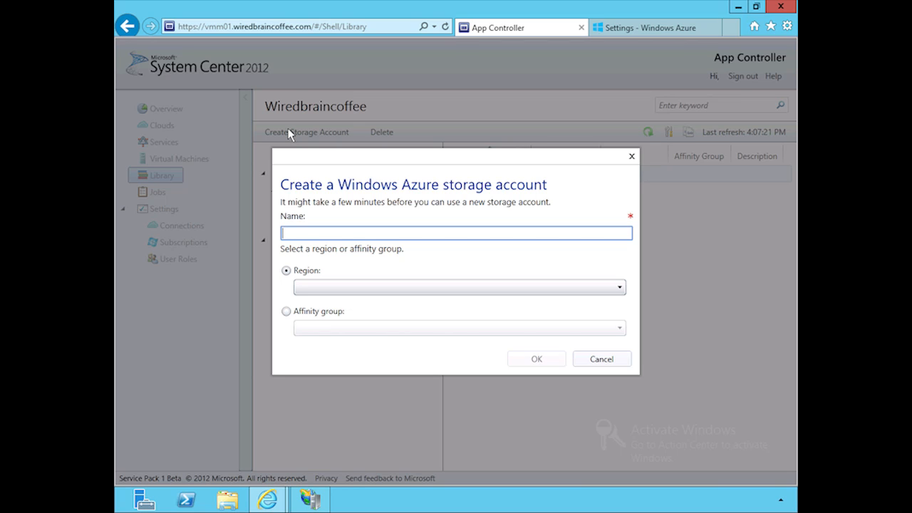
type("Wired")
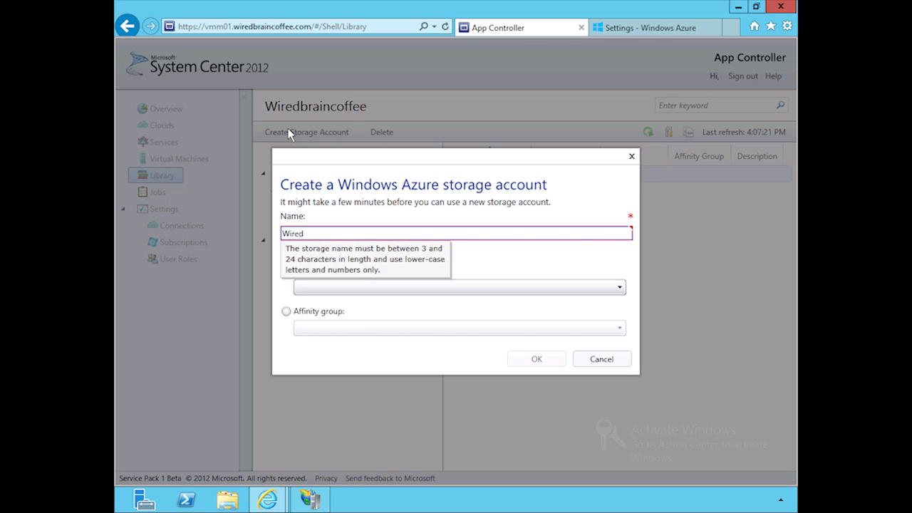
type("braincoffee012013")
key("Left")
key("Left")
key("Left")
key("Left")
key("Left")
key("Left")
key("Left")
key("Left")
key("Left")
key("Left")
key("Left")
key("Home")
key("Delete")
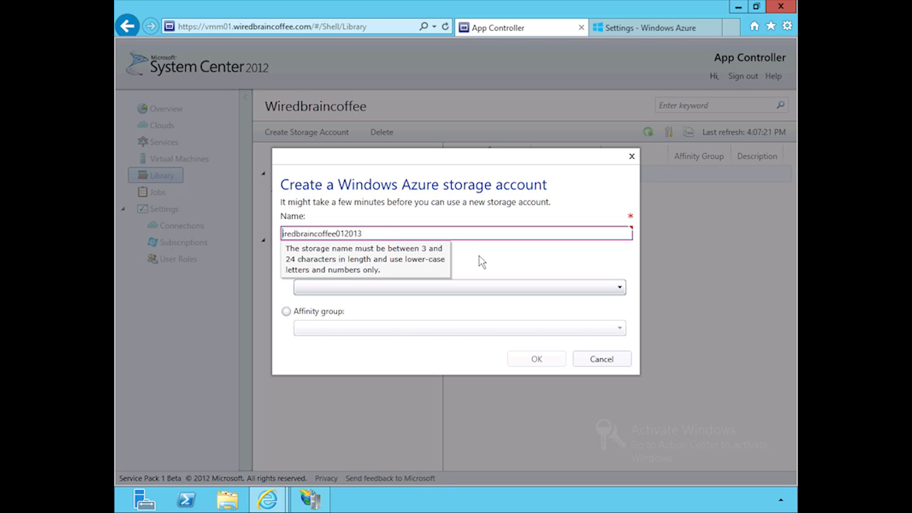
type("w")
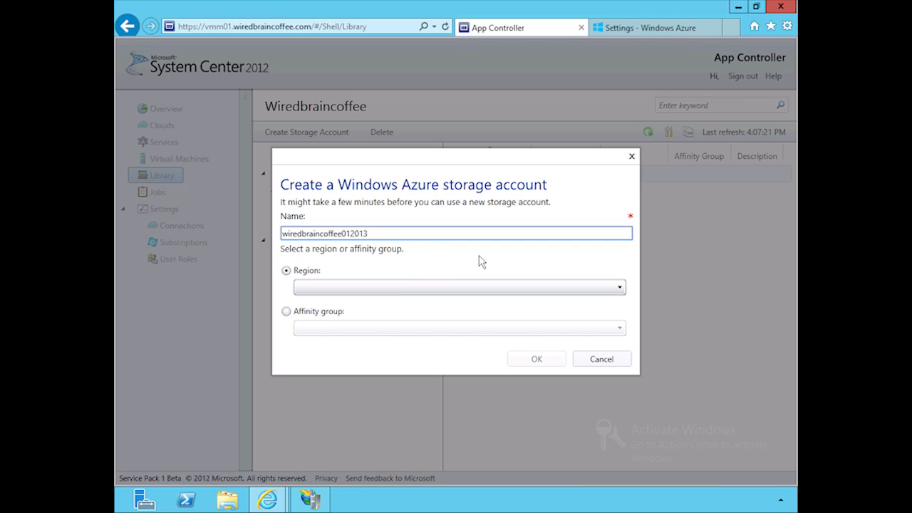
Set the storage account's region to East US and create the account.
left_click(450, 288)
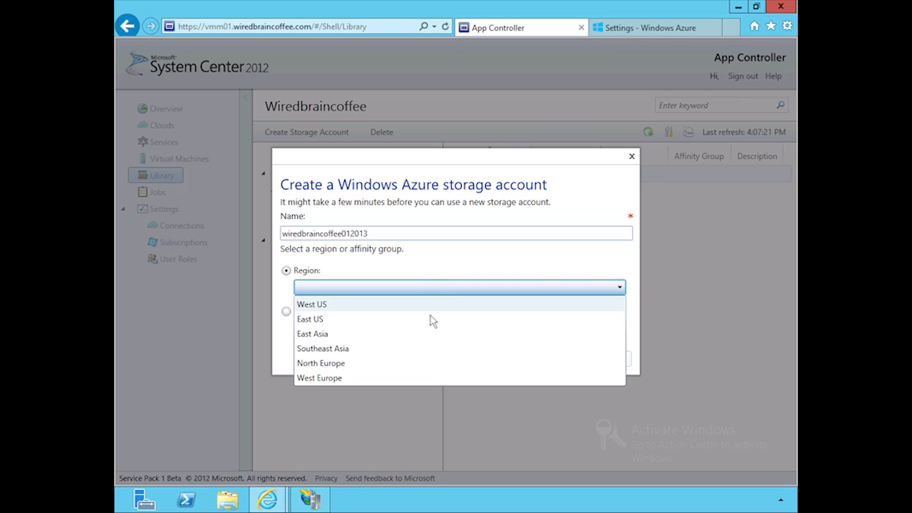
left_click(318, 320)
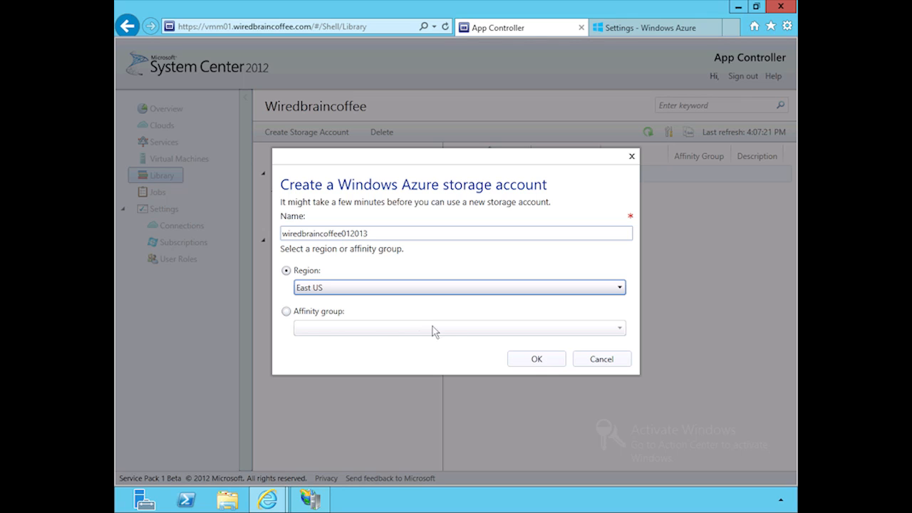
left_click(537, 361)
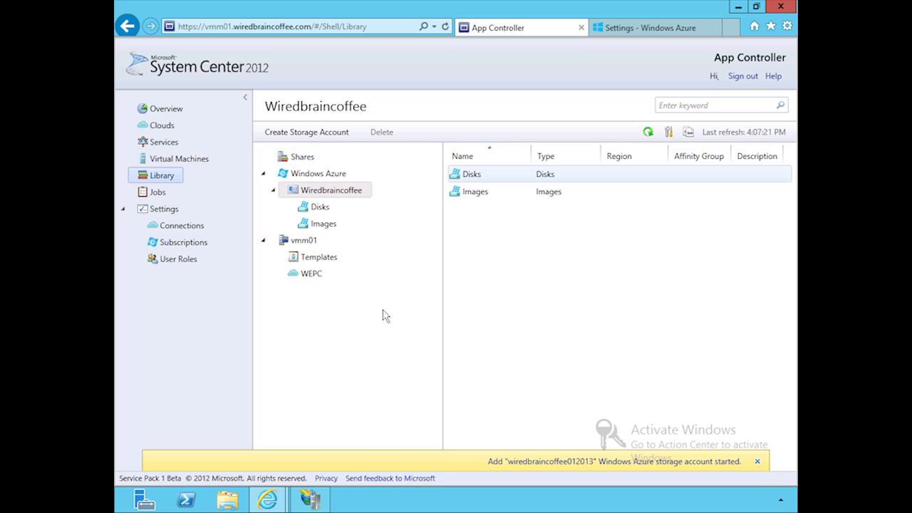
Add the network shared folder \\vmm01\MSSCVMMLibrary to the library's shares and dismiss the notification.
left_click(309, 160)
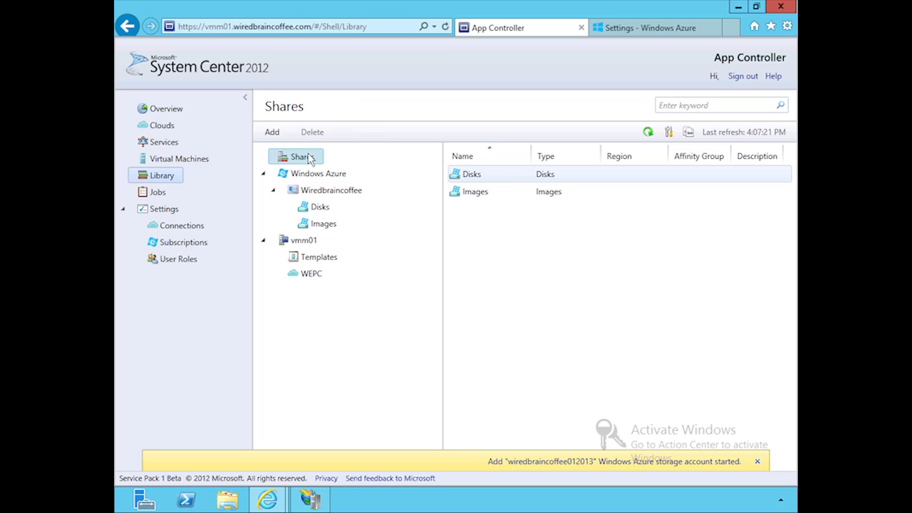
left_click(273, 131)
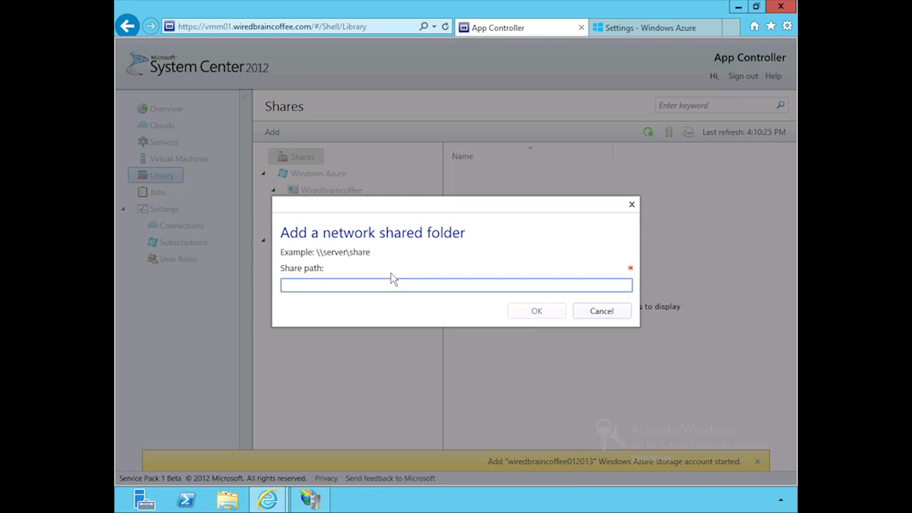
type("\\\\vmm01\\MSSCVMMLibrary")
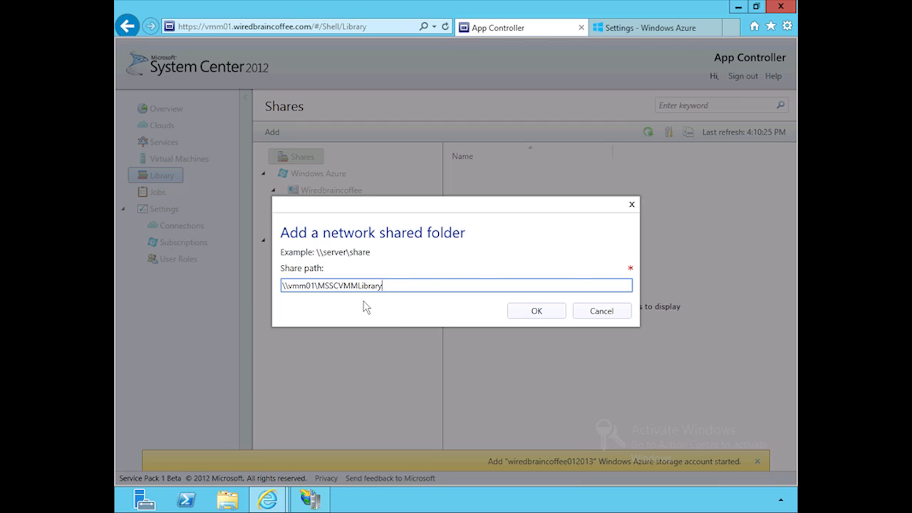
left_click(535, 314)
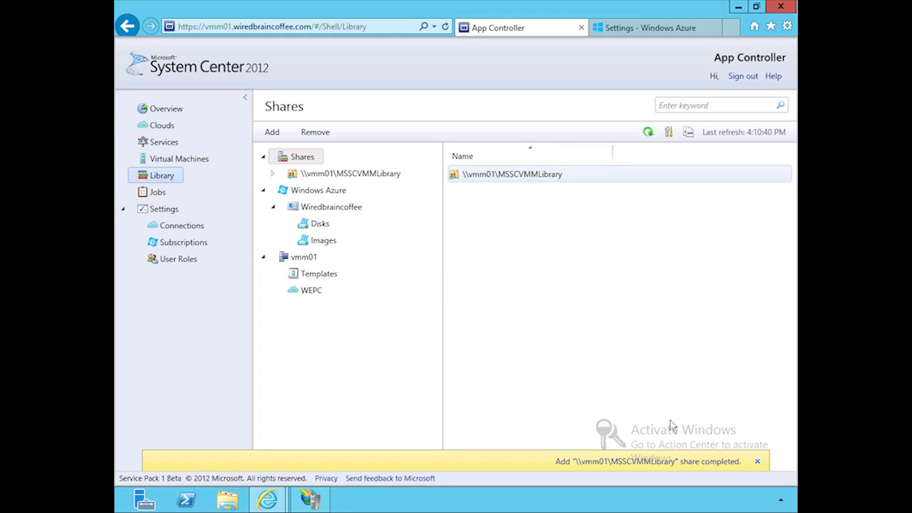
left_click(758, 462)
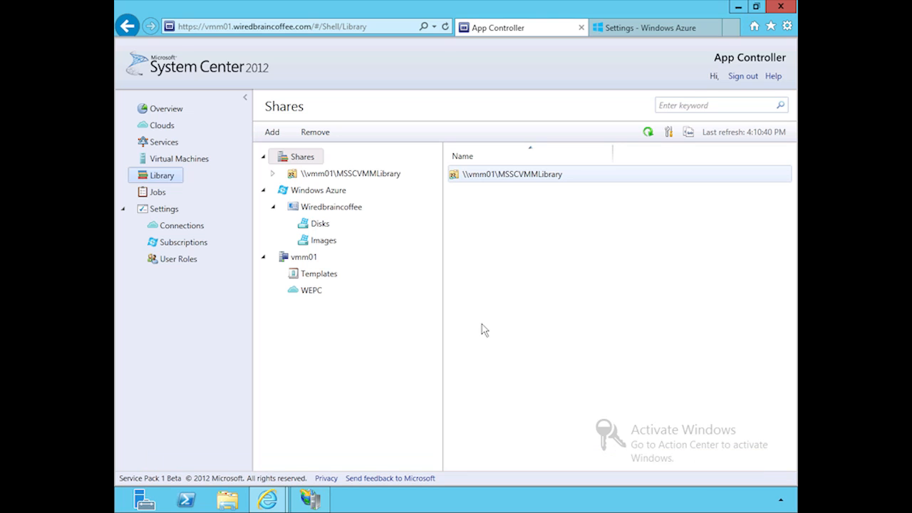
Browse the contents of the \\vmm01\MSSCVMMLibrary share and its ApplicationFrameworks folder, and dismiss the storage account notification.
left_click(376, 174)
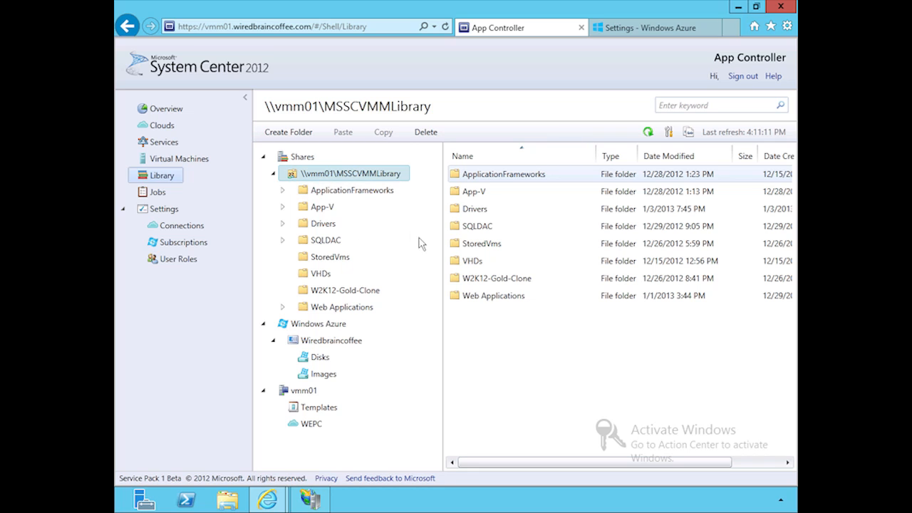
left_click(349, 193)
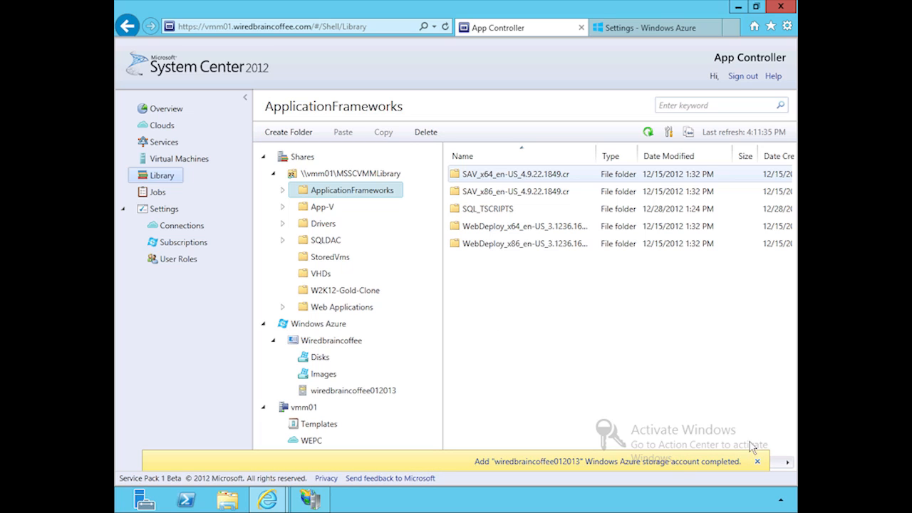
left_click(757, 461)
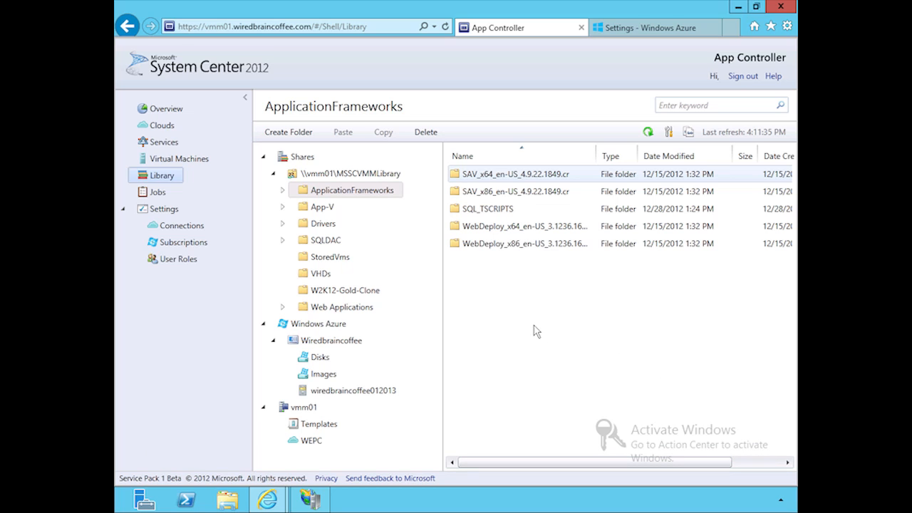
Create a container named isos in the wiredbraincoffee012013 storage account.
left_click(378, 391)
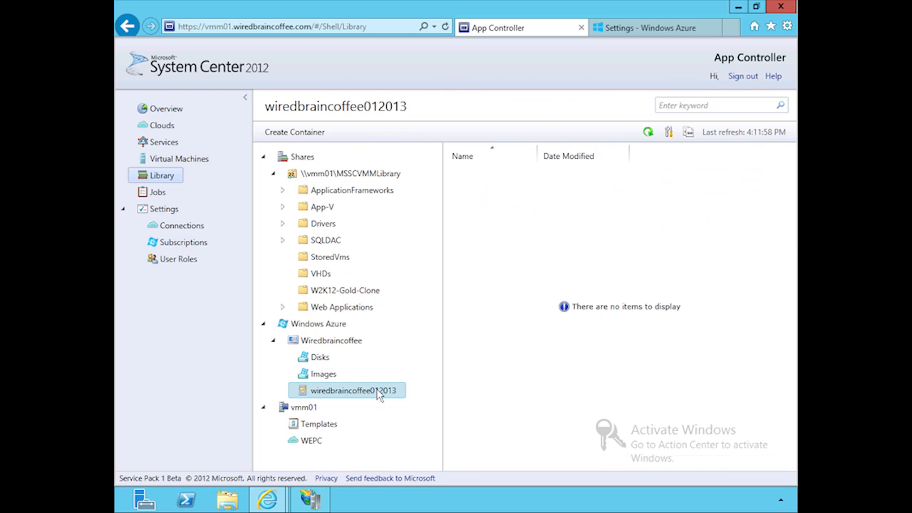
left_click(298, 133)
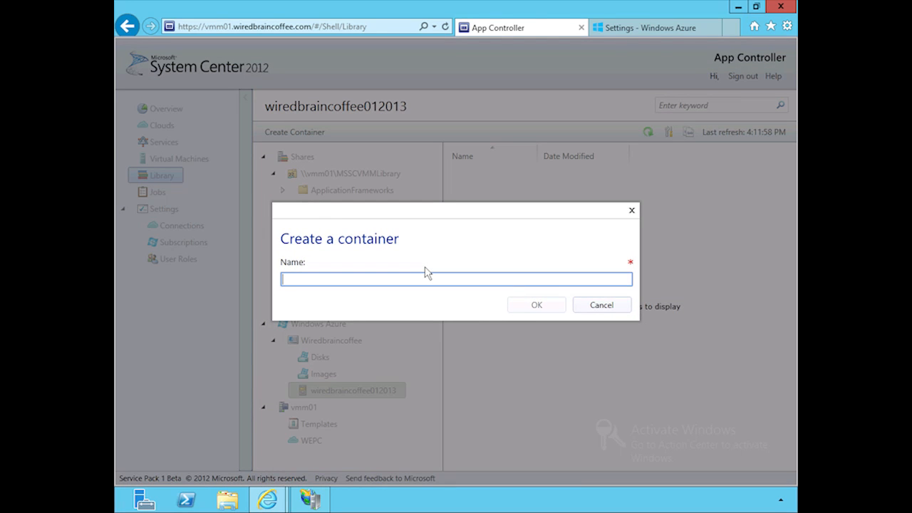
type("isos")
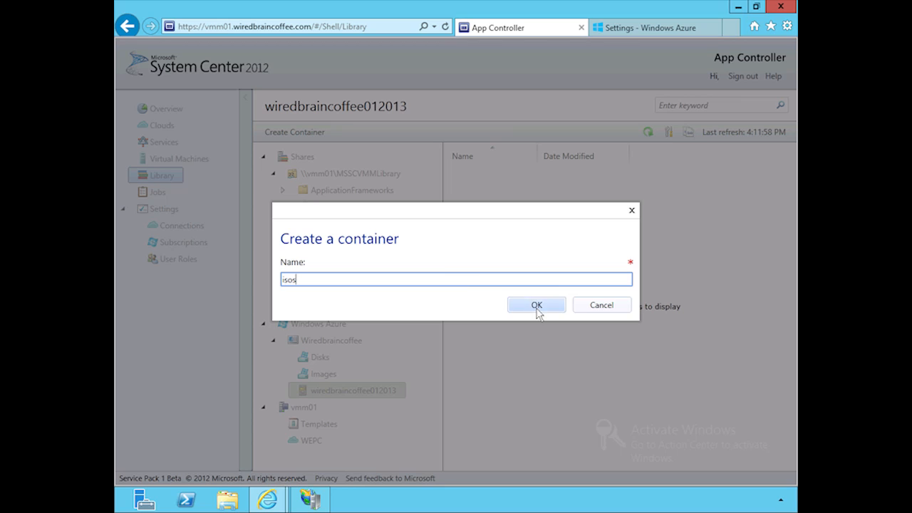
left_click(536, 306)
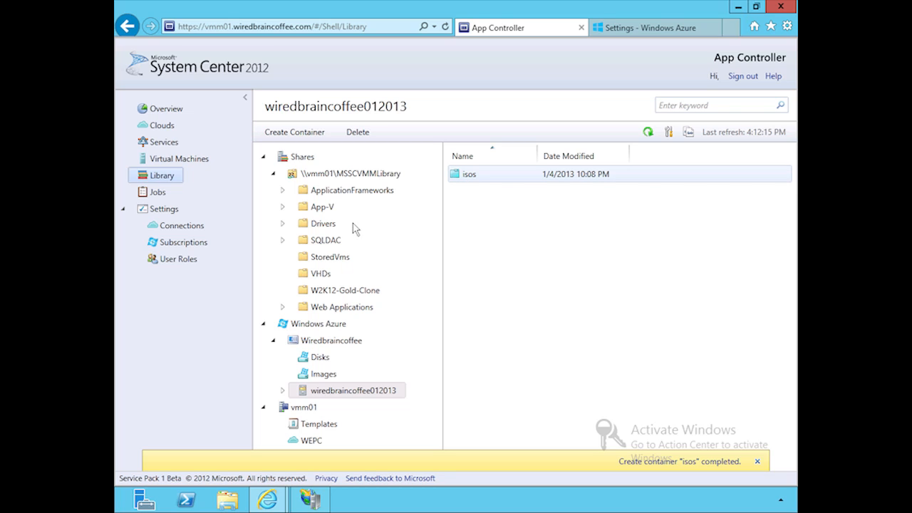
Copy InstallSAV.cmd from the SAV_x64_en-US_4.9.22.1849.cr folder within ApplicationFrameworks on the MSSCVMMLibrary share.
left_click(342, 192)
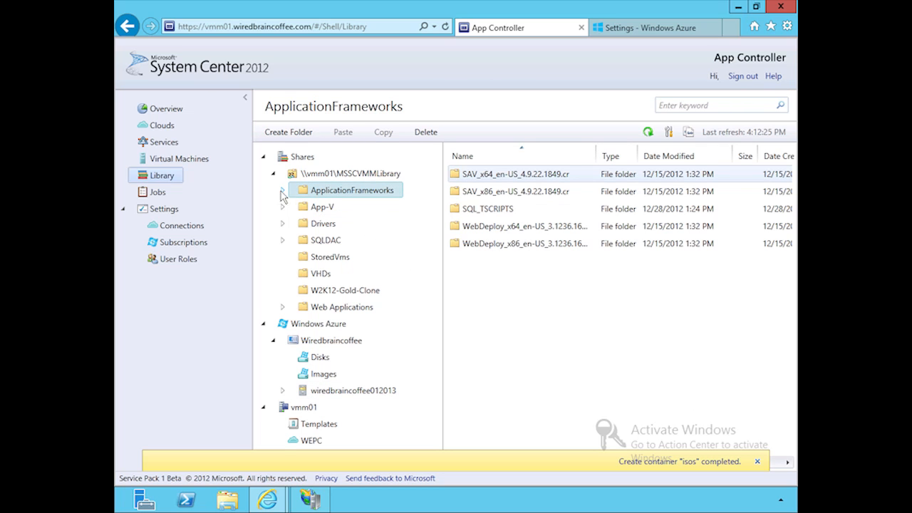
left_click(282, 190)
left_click(332, 207)
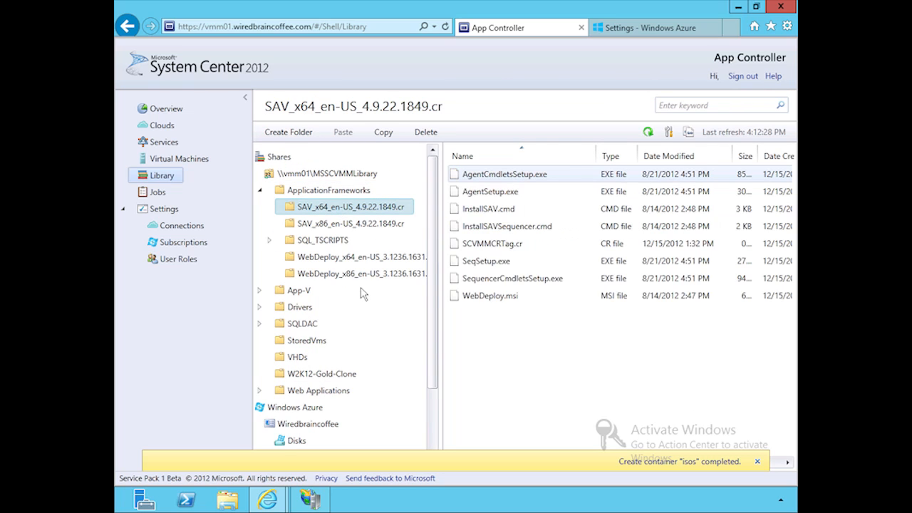
left_click(483, 215)
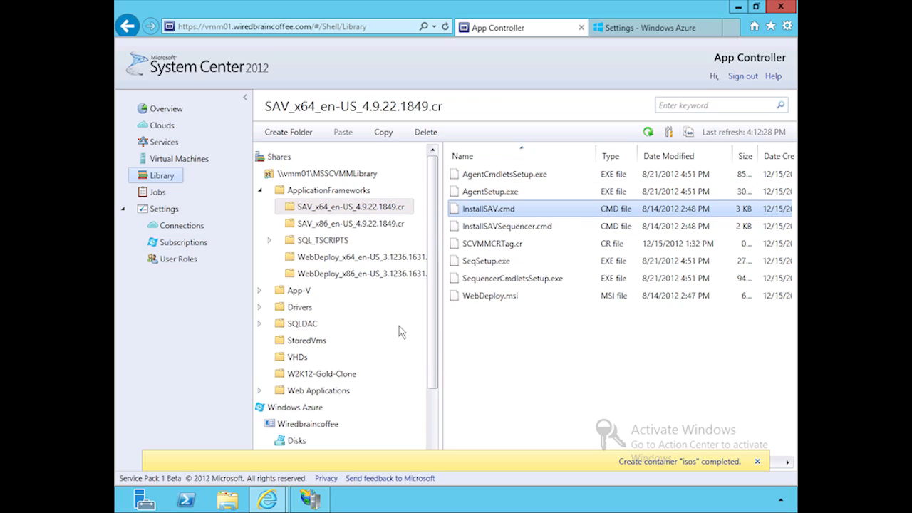
left_click(384, 139)
Open the isos container in the wiredbraincoffee012013 storage account as the destination for the copied file.
scroll(432, 217, "down", 3)
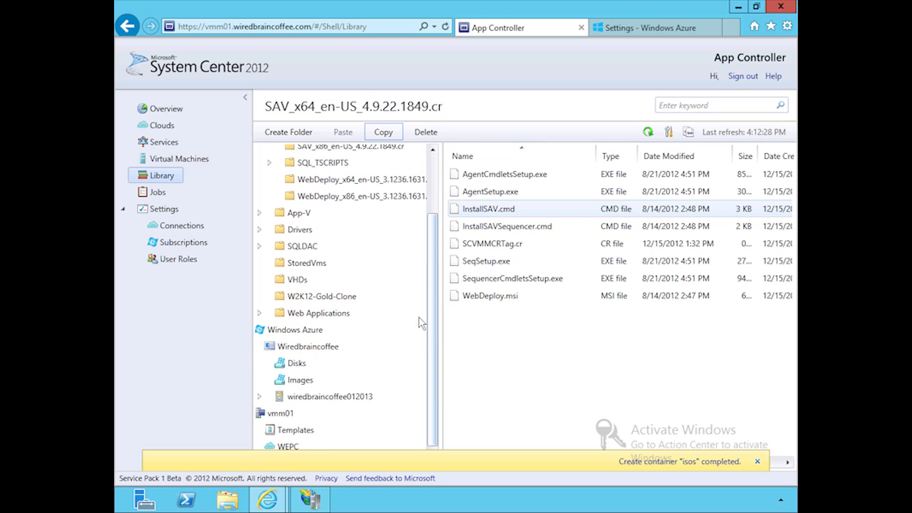
left_click(327, 403)
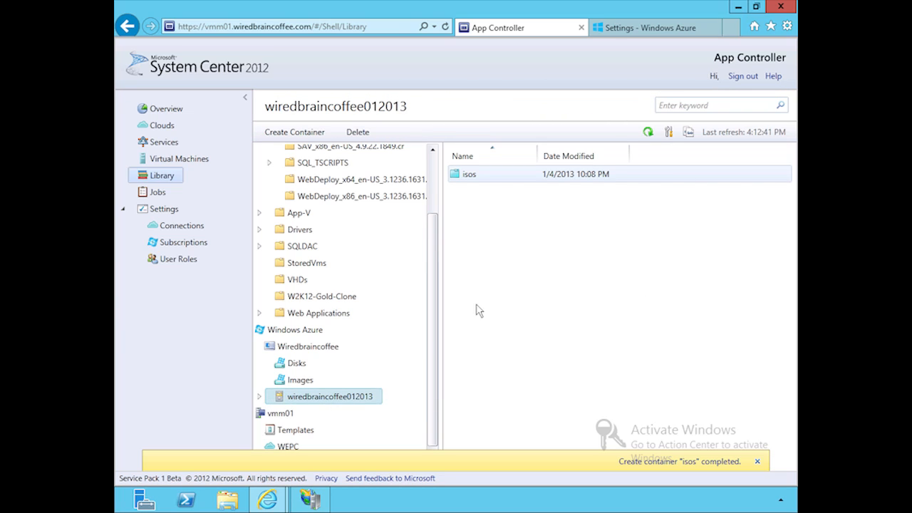
double_click(468, 175)
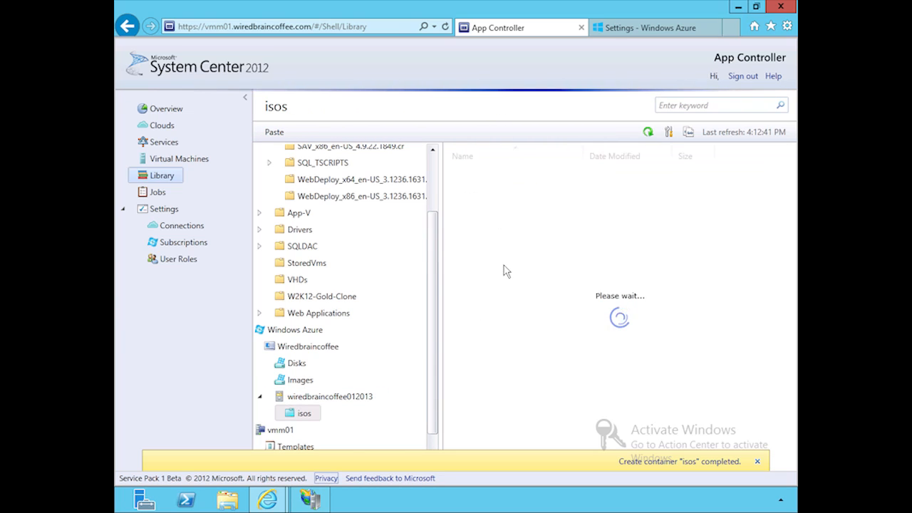